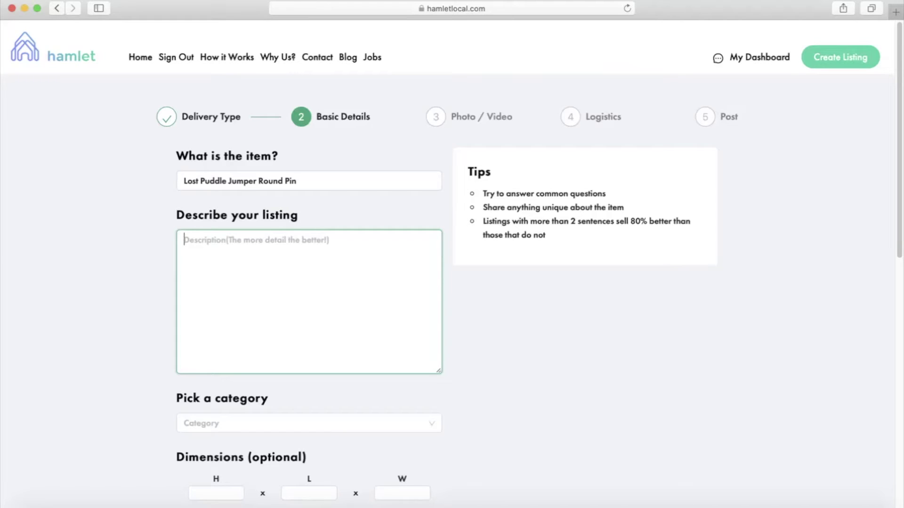
# Step: Paste the three-paragraph surfboard description into the listing
pyautogui.write('5’10", 21.5, 2.75, 38cl futures. Perfect board for summer waves or transitioning from a longboard. Easy to catch waves.  Selling because I’m sizing down. Still a lot of life left.  Tail professionally repaired.')
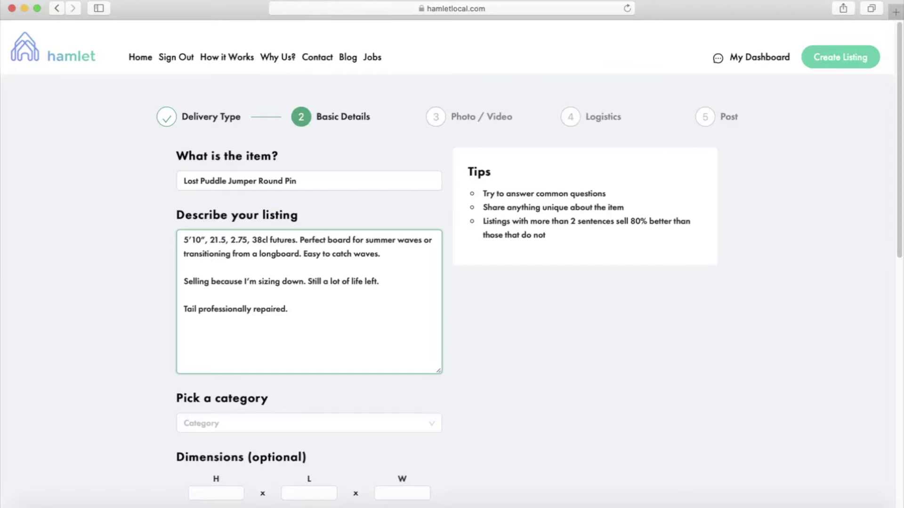
pyautogui.scroll(-1, 452, 282)
pyautogui.scroll(-2, 431, 383)
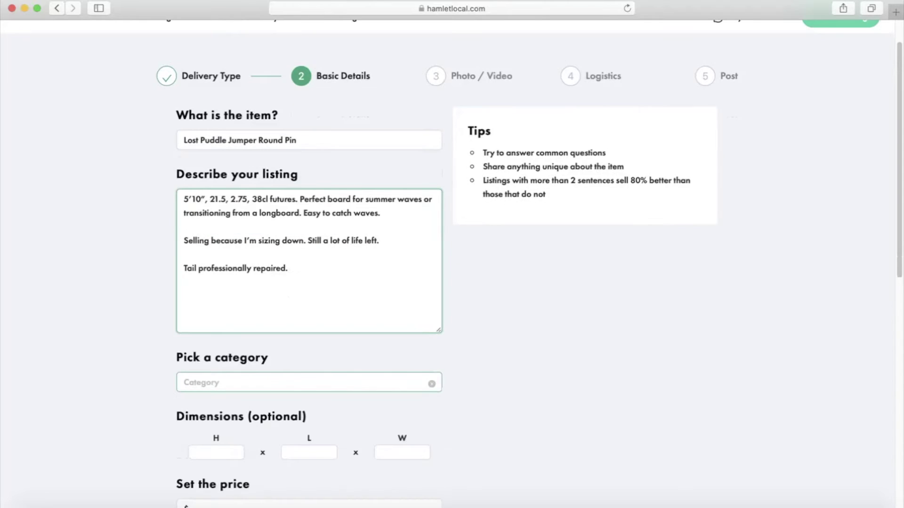
# Step: Set the listing category to Sports & Rec
pyautogui.click(431, 384)
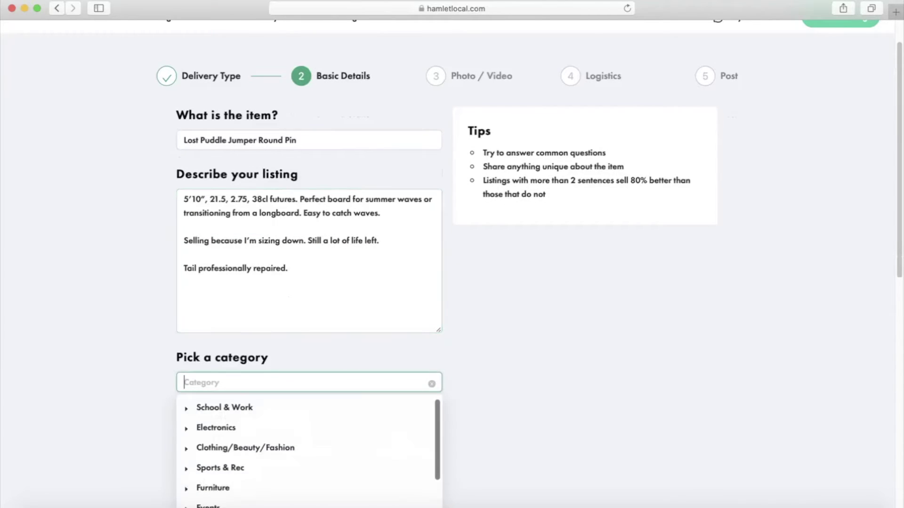
pyautogui.scroll(-1, 432, 383)
pyautogui.scroll(-1, 452, 263)
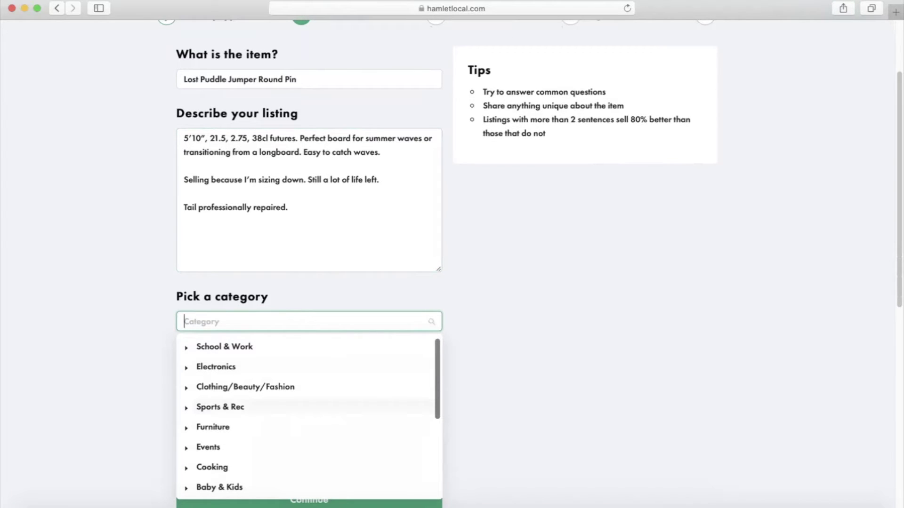
pyautogui.click(216, 408)
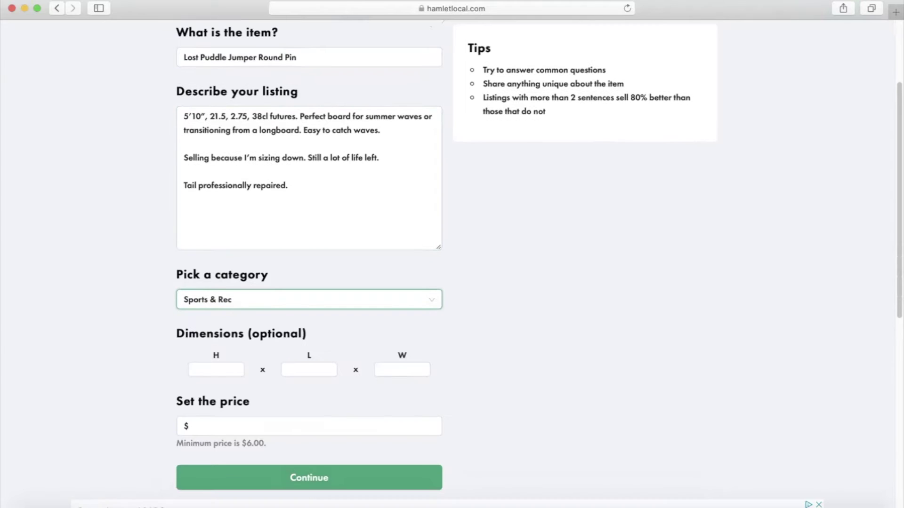
pyautogui.scroll(-1, 452, 264)
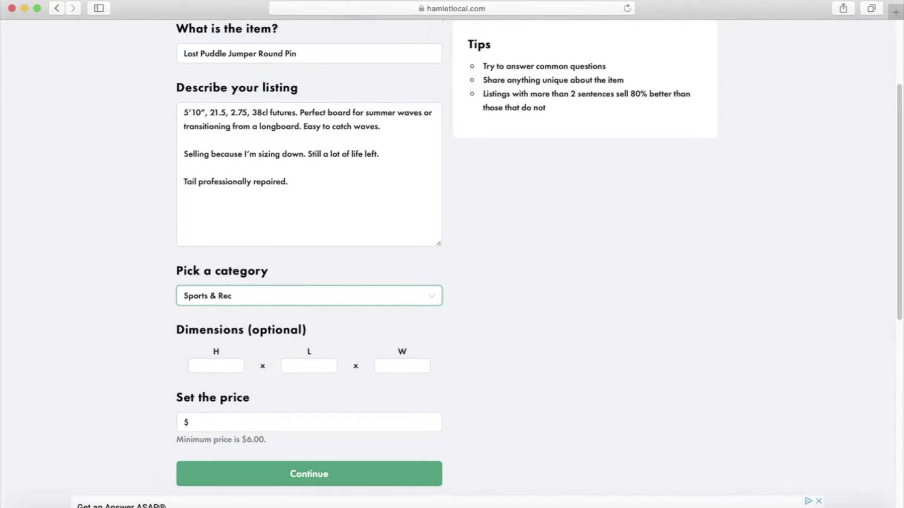
pyautogui.scroll(1, 309, 263)
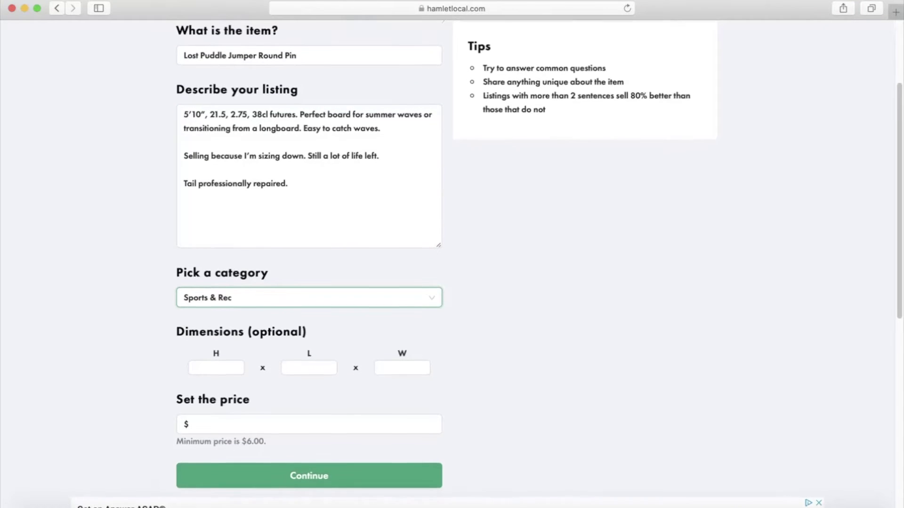
# Step: Price the board at $400 and submit the basic details
pyautogui.click(309, 424)
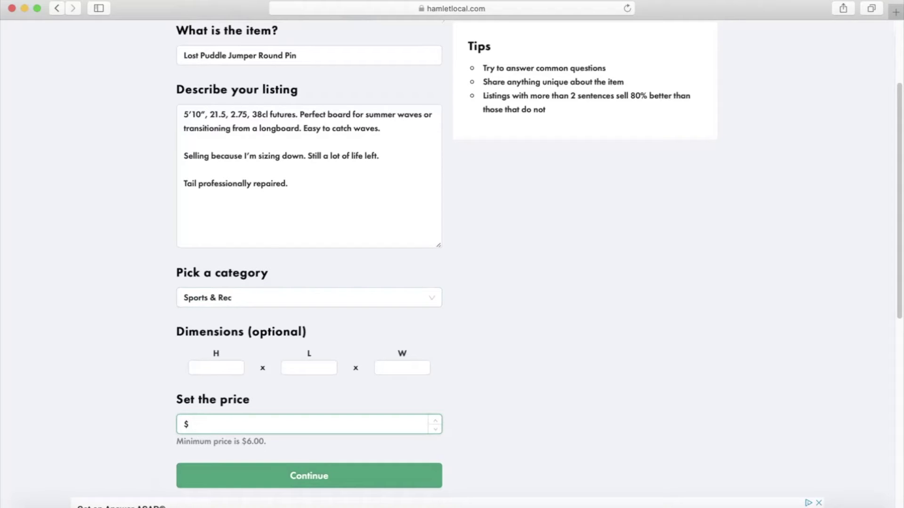
pyautogui.write('400')
pyautogui.press('Return')
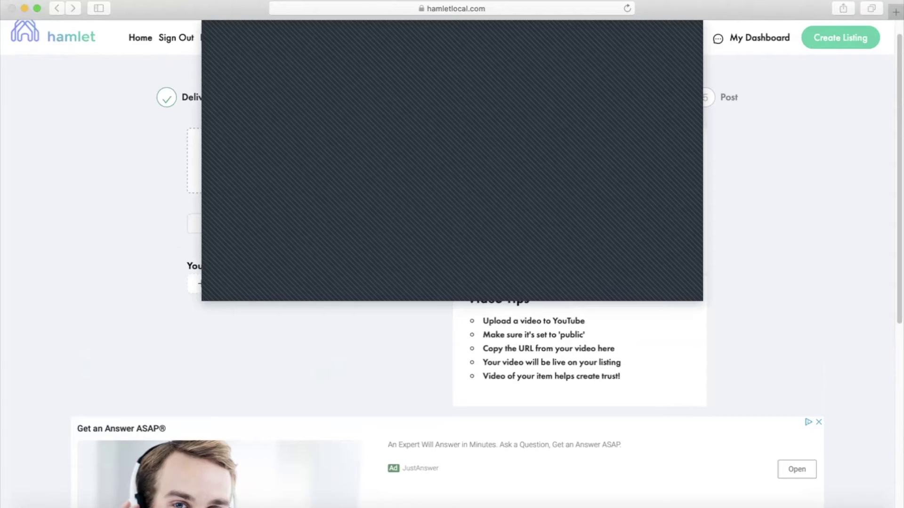
# Step: Finish choosing the six surfboard photos for upload
pyautogui.press('Escape')
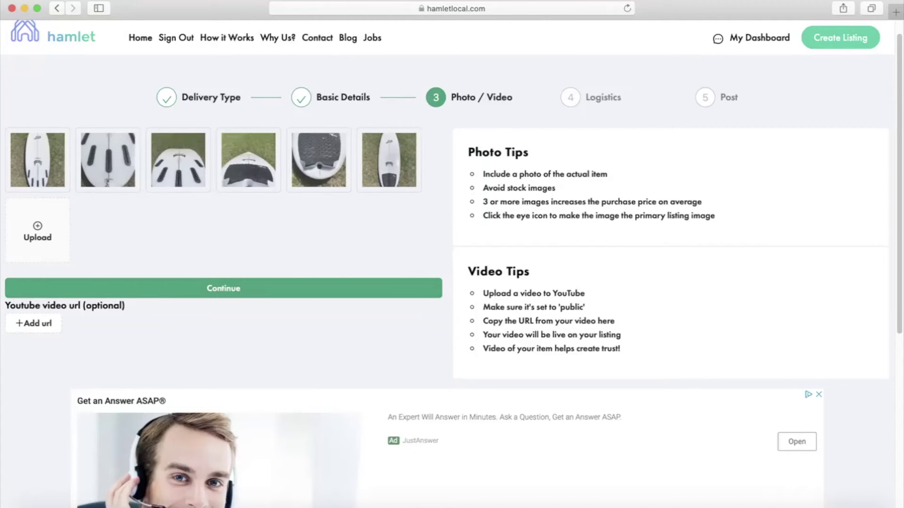
pyautogui.moveTo(389, 160)
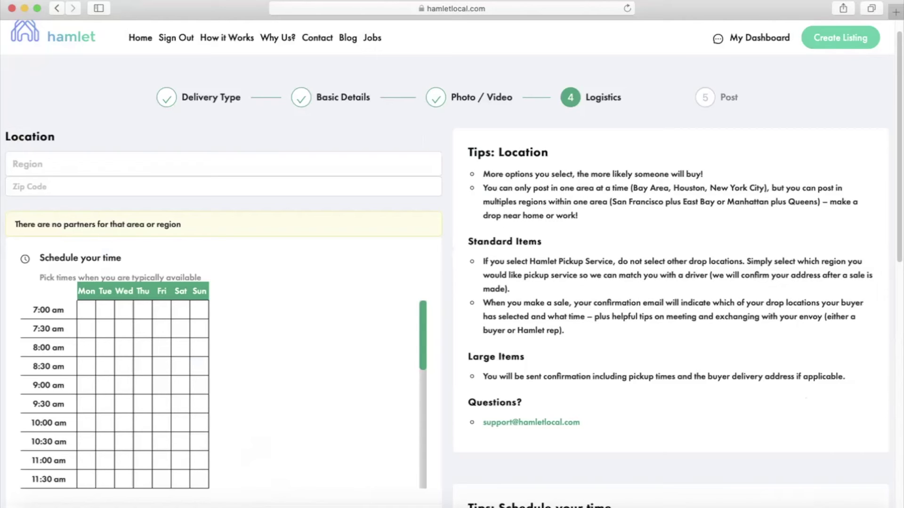
# Step: Set the region to Usc under Campus West with zip code 90089
pyautogui.click(223, 164)
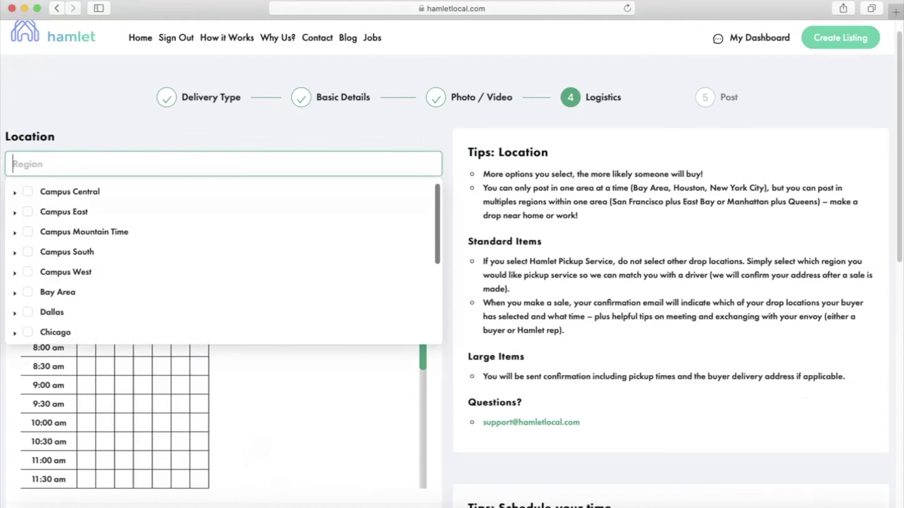
pyautogui.click(15, 272)
pyautogui.click(42, 332)
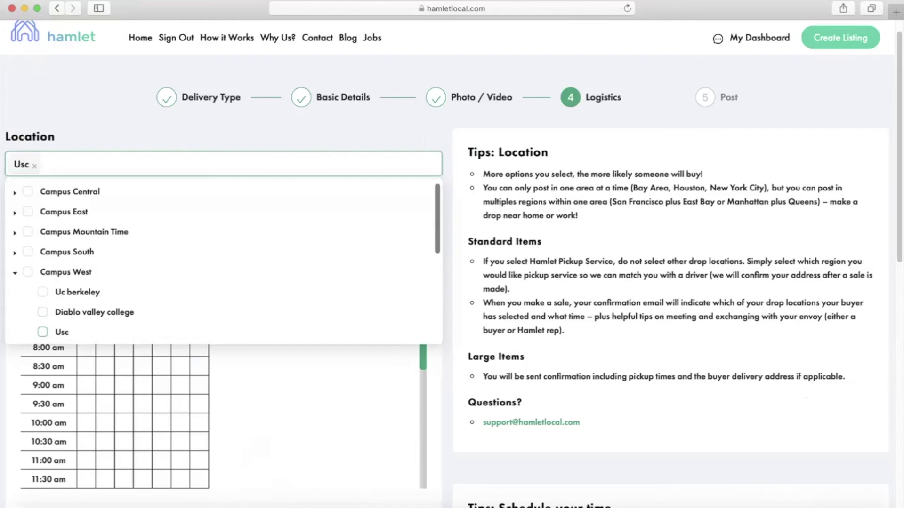
pyautogui.click(13, 186)
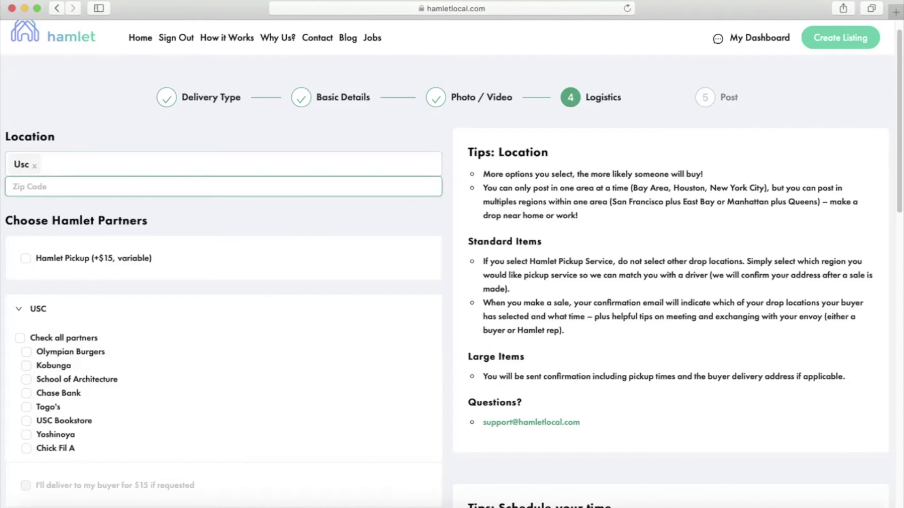
pyautogui.write('90089')
# Step: Select all eight USC drop-off partners
pyautogui.scroll(-1, 452, 263)
pyautogui.scroll(-1, 452, 263)
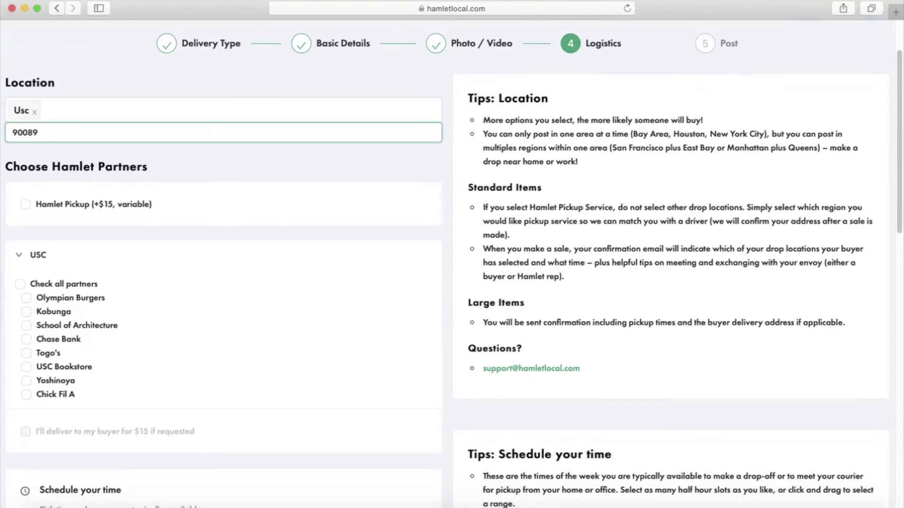
pyautogui.click(20, 284)
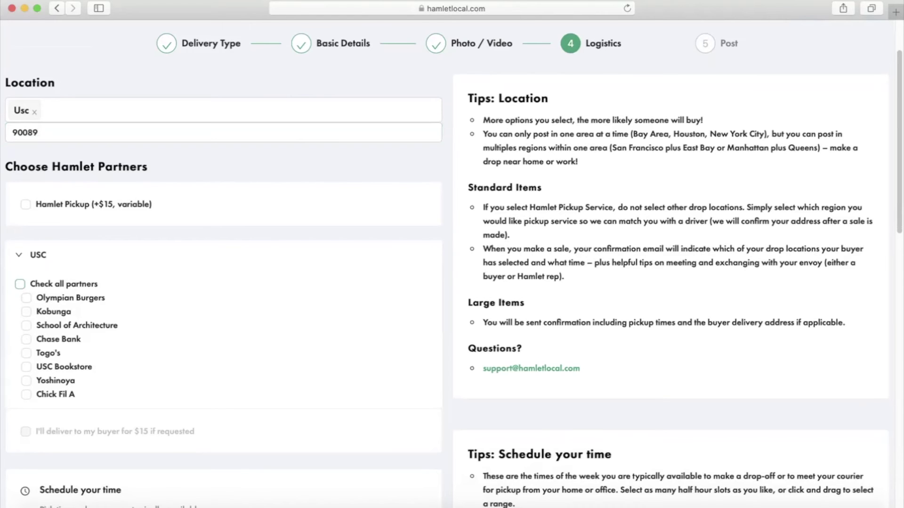
pyautogui.scroll(-5, 452, 264)
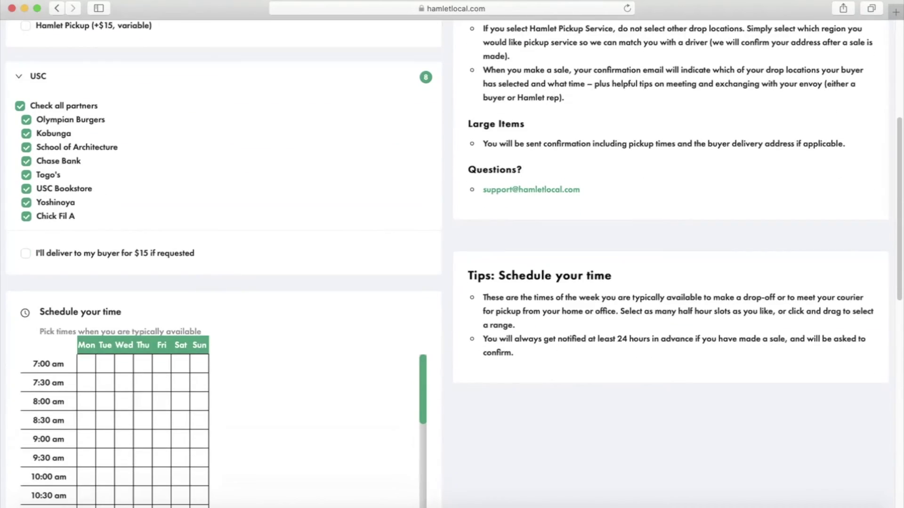
pyautogui.scroll(-4, 452, 264)
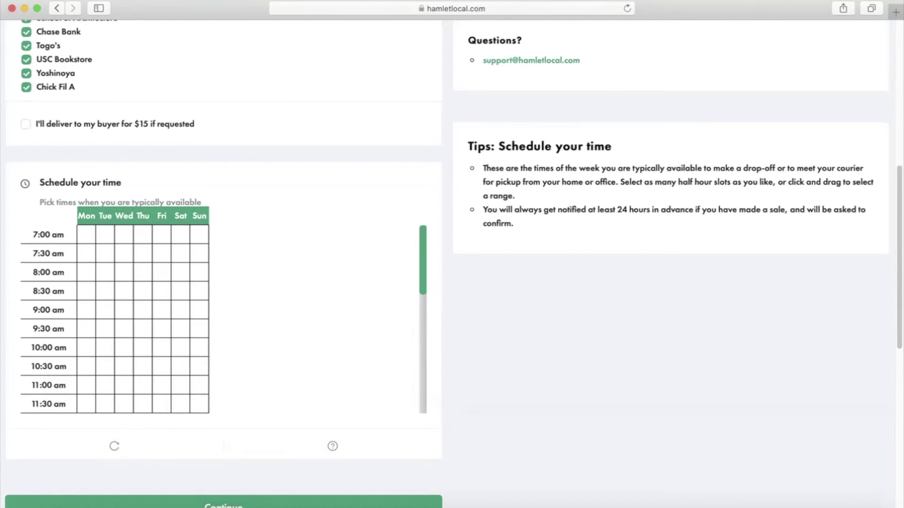
# Step: Mark Mon–Tue 8–11am, late Friday morning, and Sat–Sun afternoons as available
pyautogui.moveTo(101, 277); pyautogui.dragTo(101, 385)
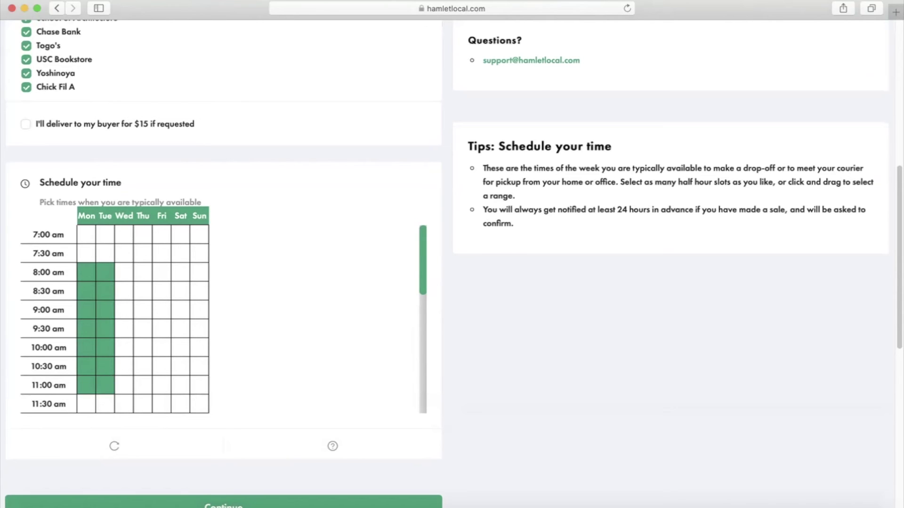
pyautogui.moveTo(161, 329); pyautogui.dragTo(183, 404)
pyautogui.scroll(-5, 141, 321)
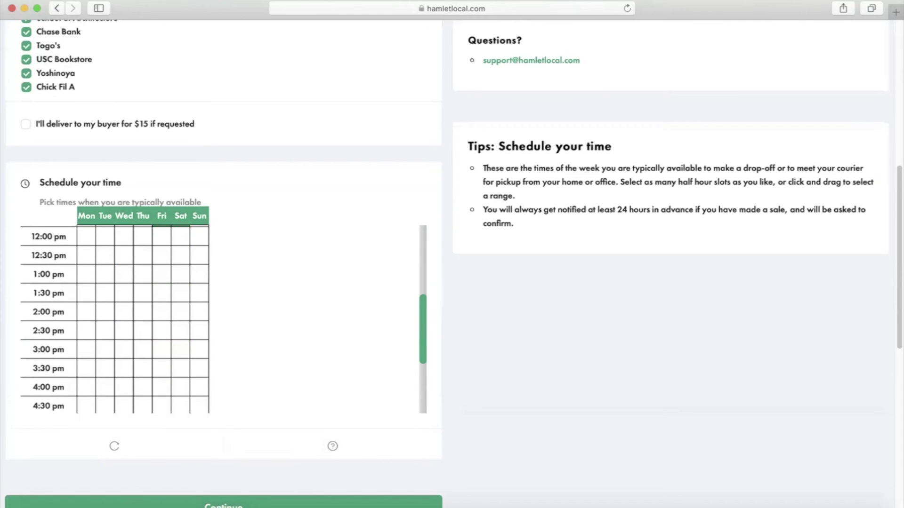
pyautogui.moveTo(181, 311); pyautogui.dragTo(199, 387)
pyautogui.scroll(-3, 141, 320)
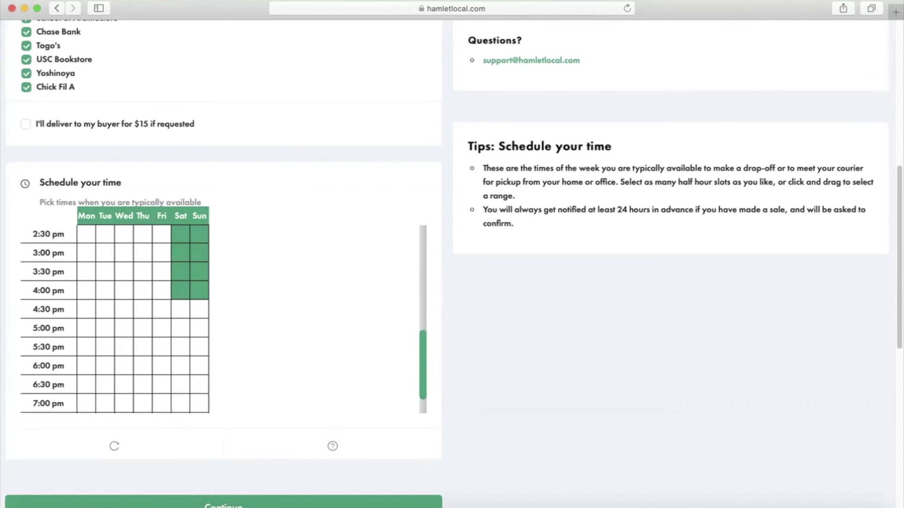
pyautogui.scroll(-2, 141, 320)
pyautogui.click(333, 419)
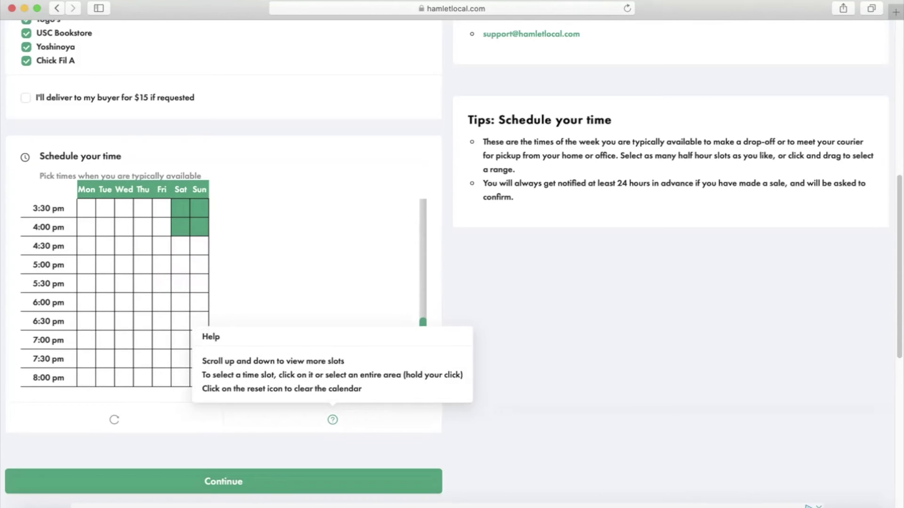
pyautogui.scroll(-1, 141, 320)
pyautogui.scroll(-10, 447, 264)
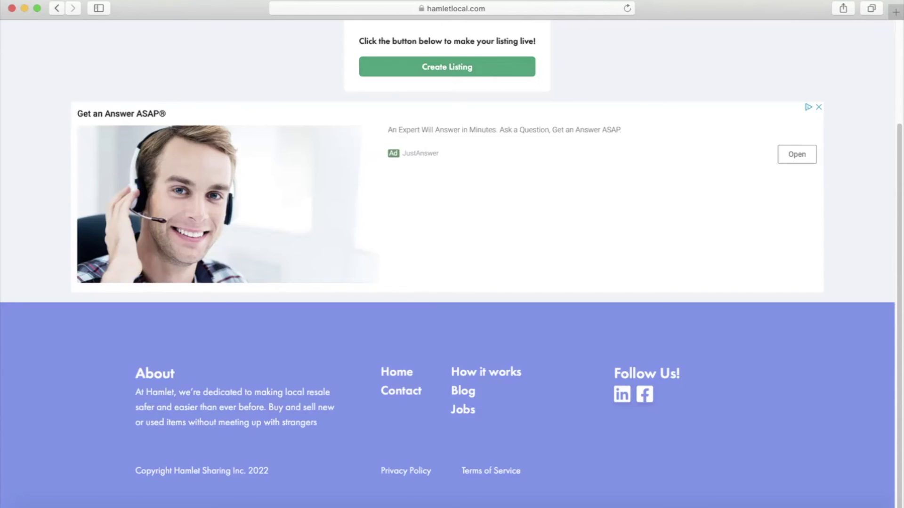
# Step: Create the listing so the surfboard goes live at $400.00, Available
pyautogui.scroll(2, 447, 263)
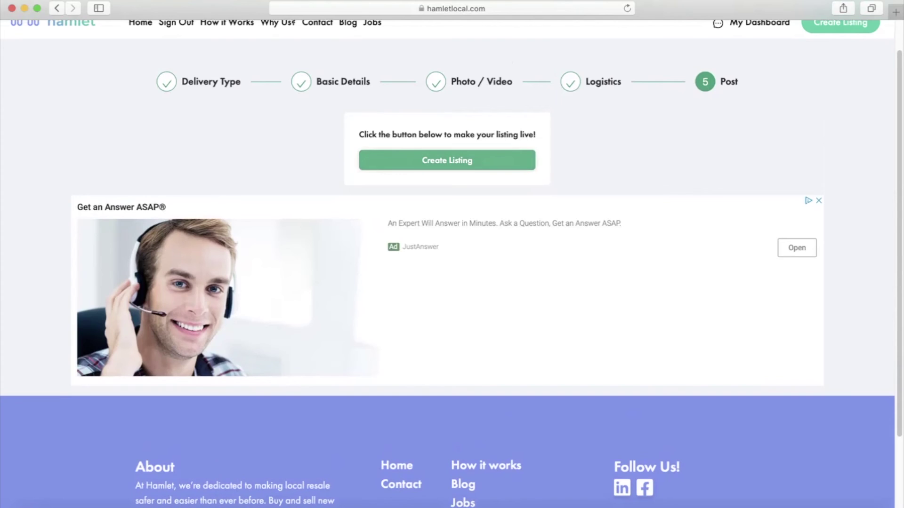
pyautogui.click(447, 165)
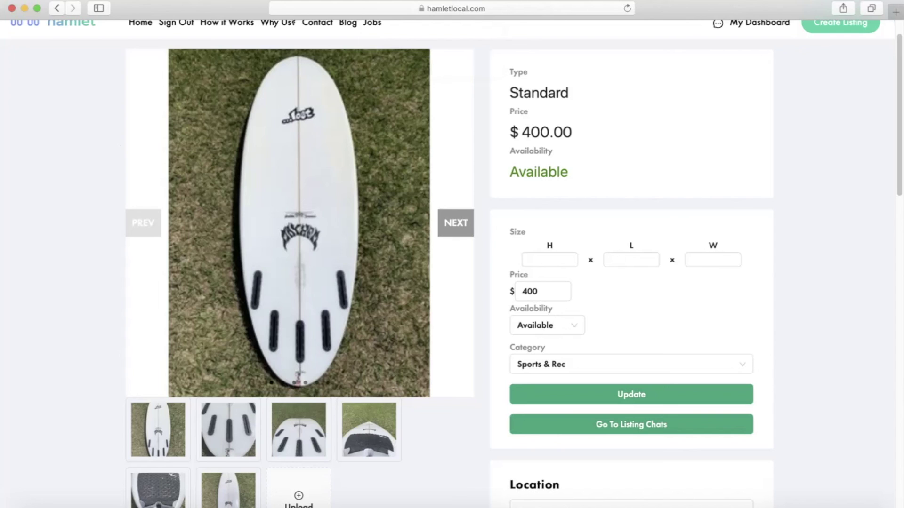
pyautogui.scroll(1, 718, 37)
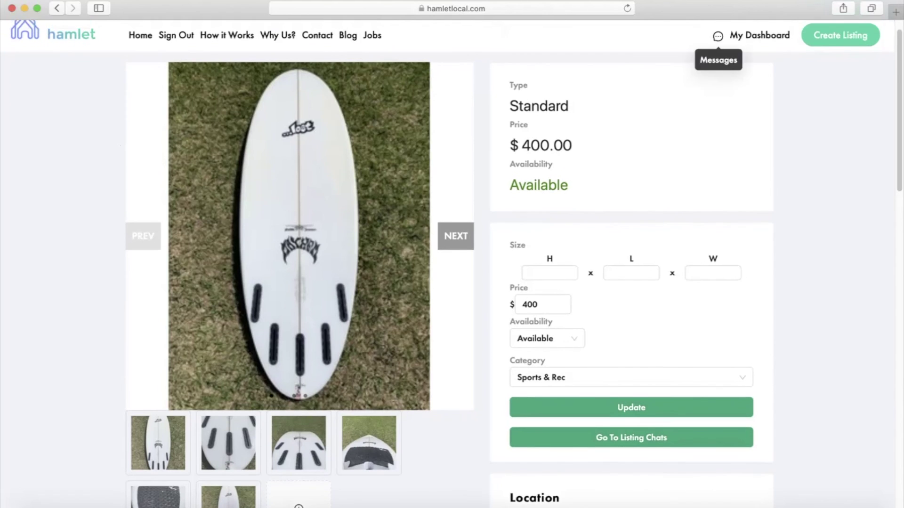
# Step: Go to the Messages page from the header chat icon
pyautogui.click(718, 36)
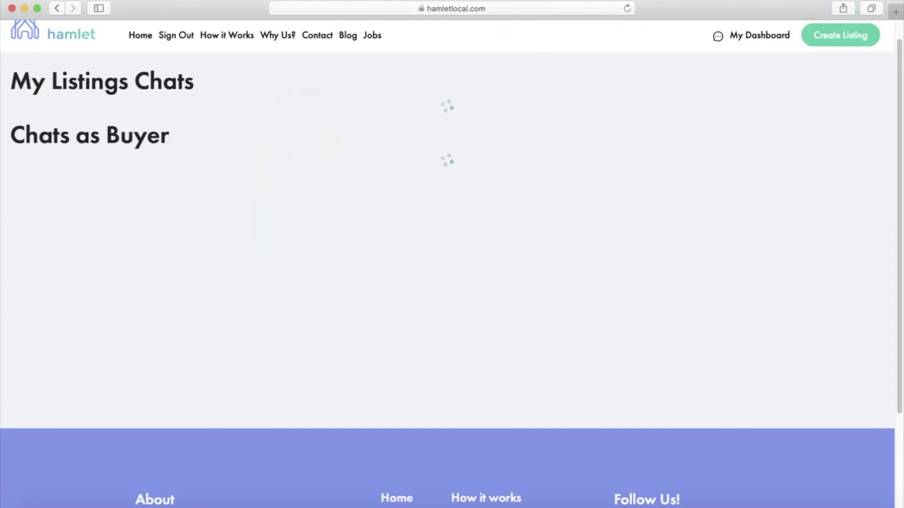